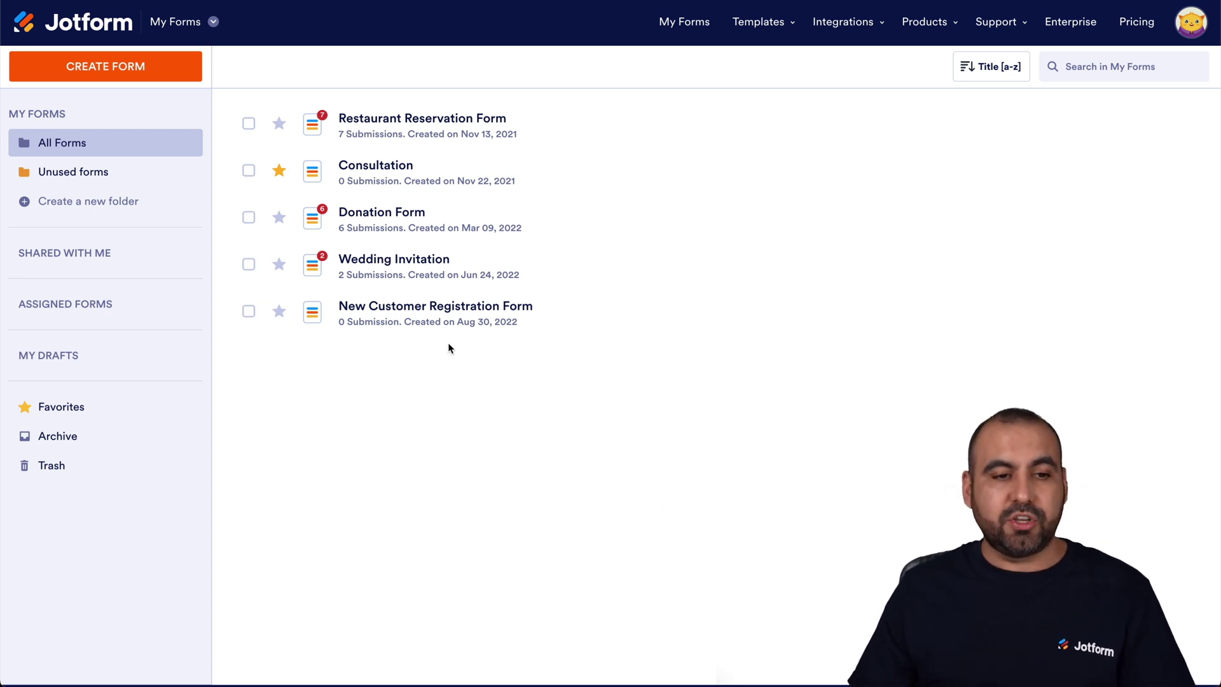
Create a new form from scratch using the classic layout
click(122, 64)
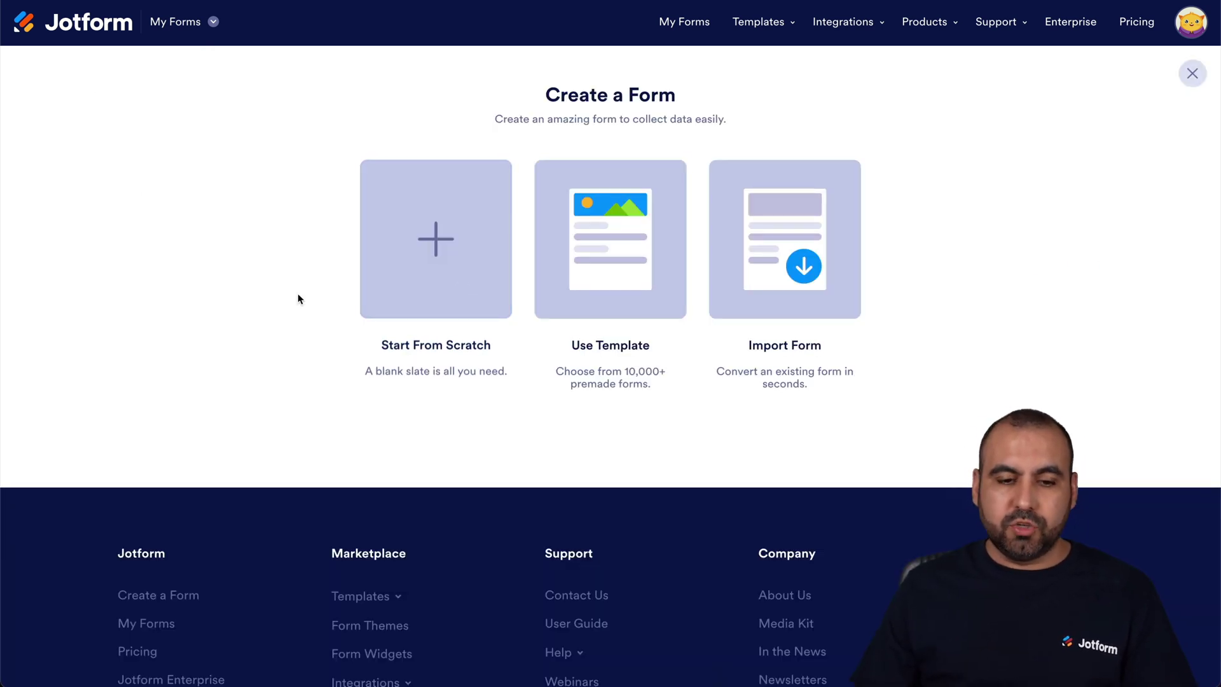
click(434, 232)
click(445, 203)
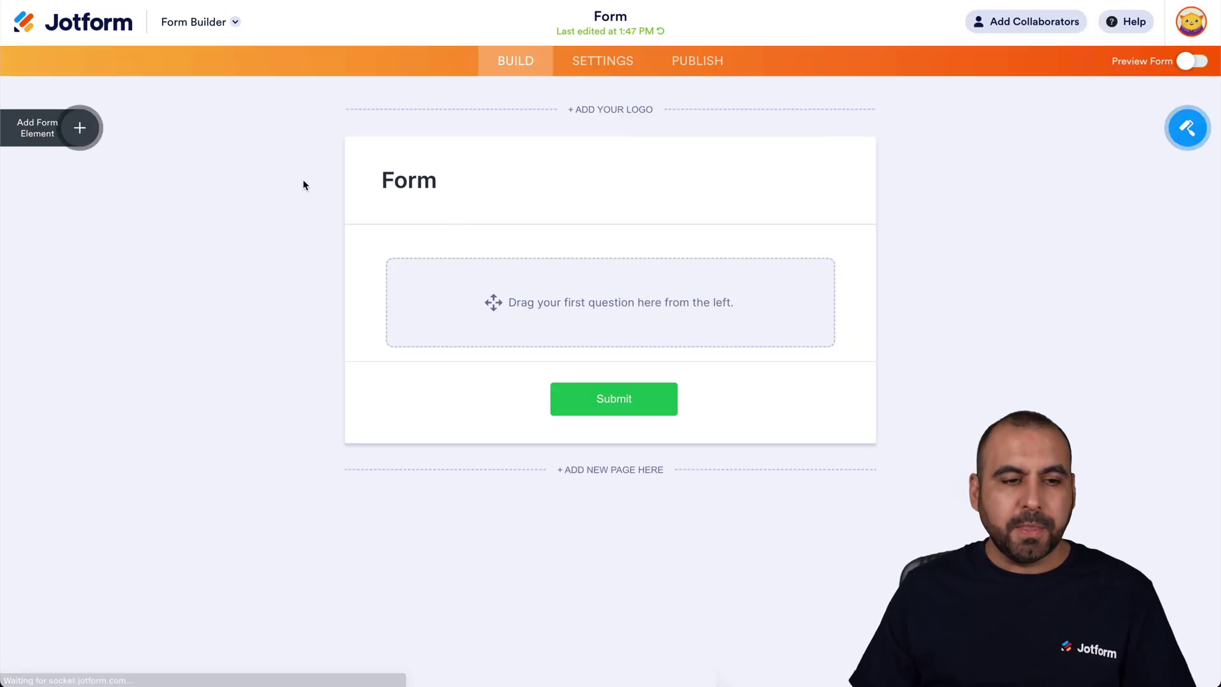
Add Full Name and Email fields to the blank form
click(79, 124)
click(108, 202)
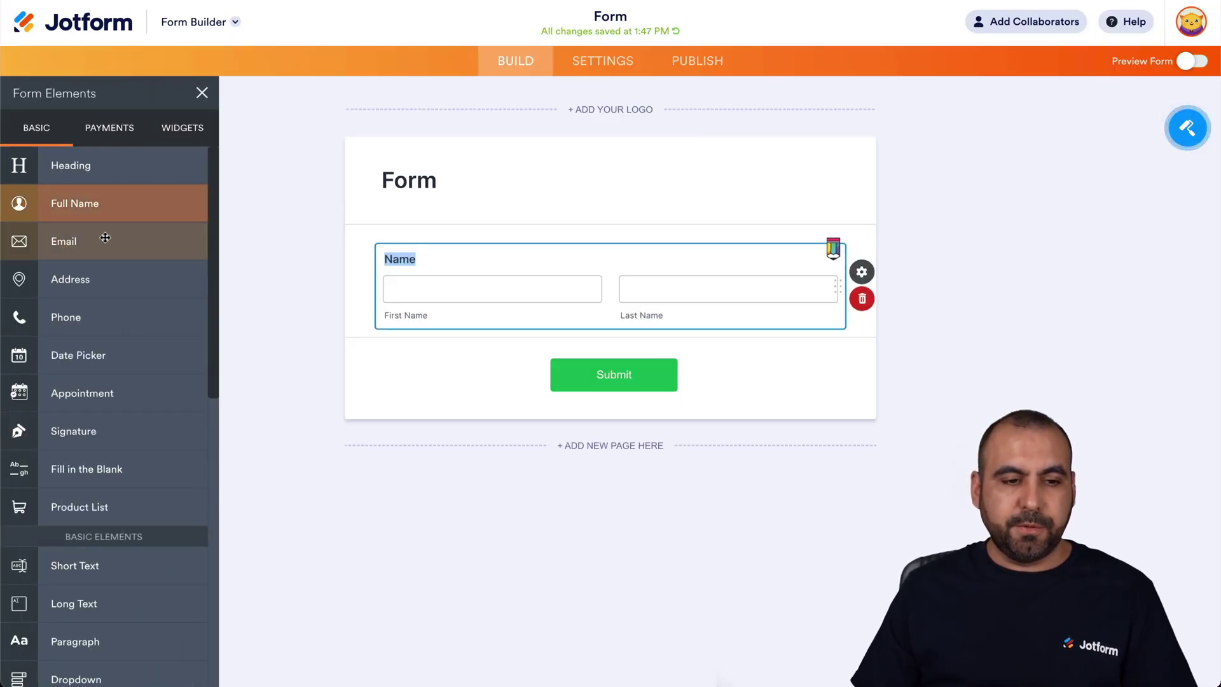
click(103, 241)
click(313, 341)
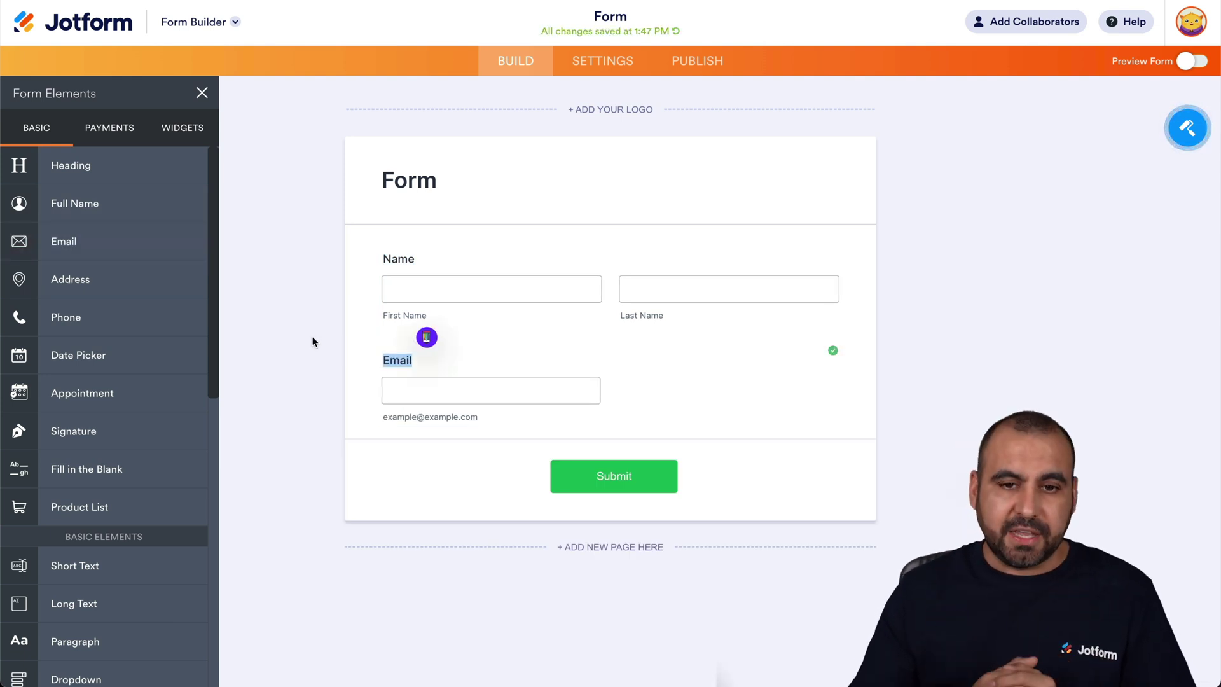
Go to the form's Emails settings and edit the Notification 1 email
click(595, 67)
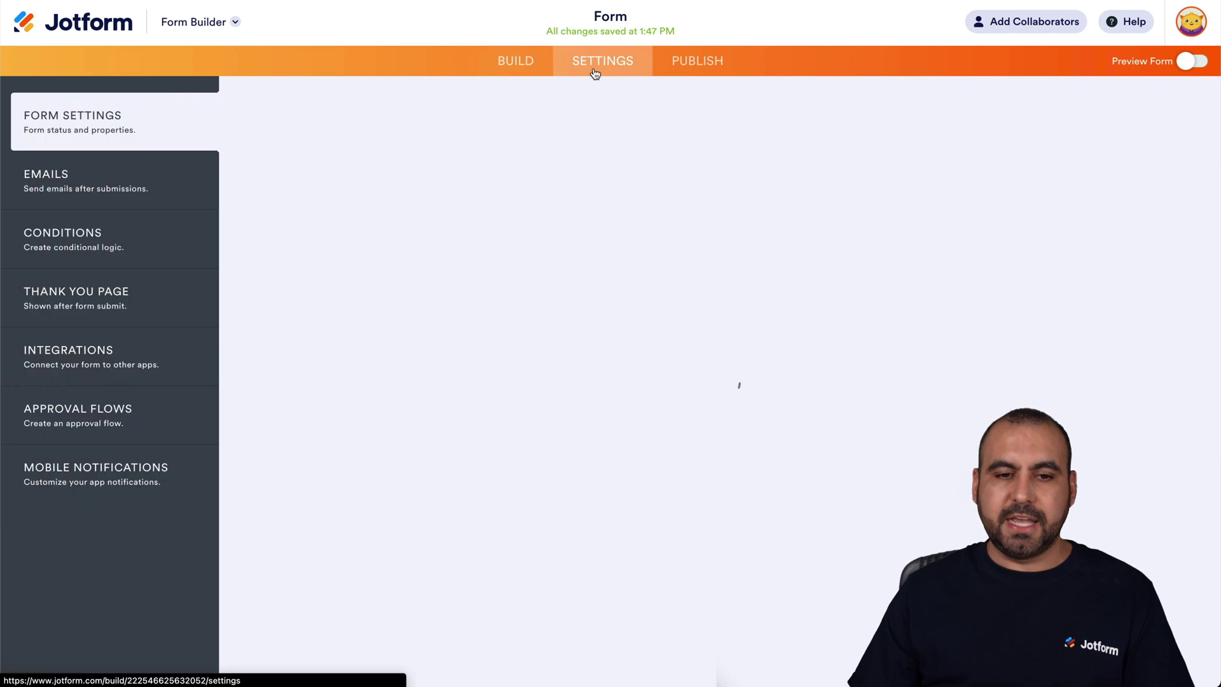
click(85, 191)
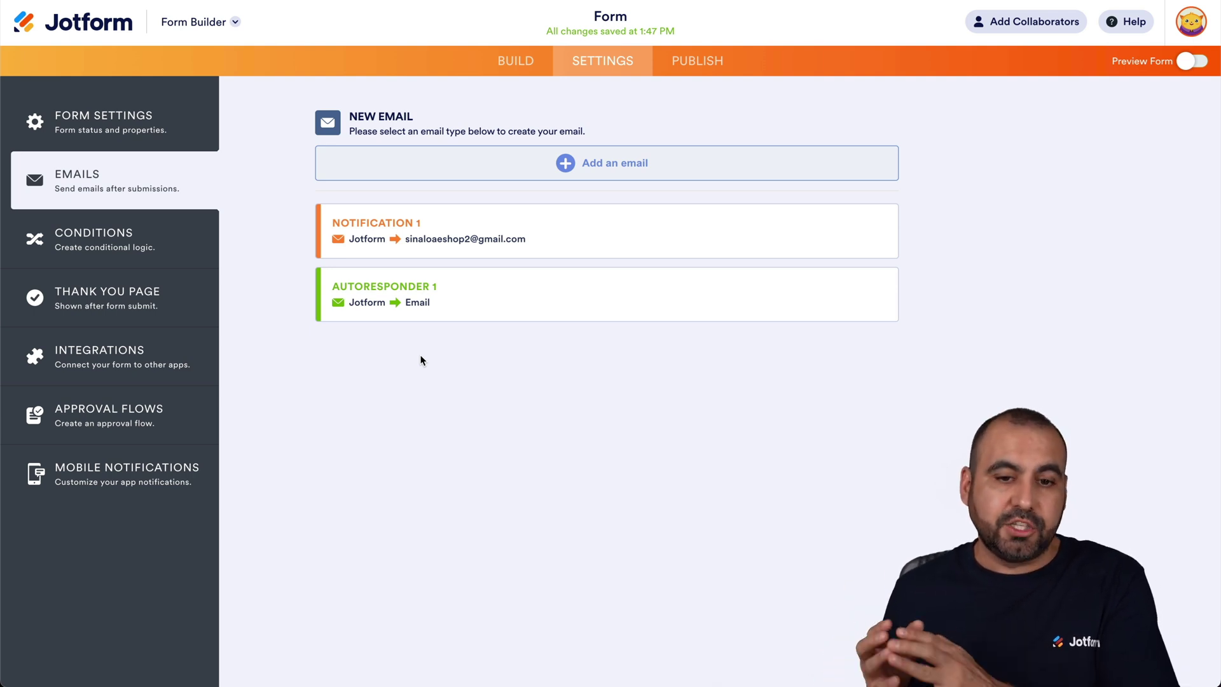
mouse_move(607, 231)
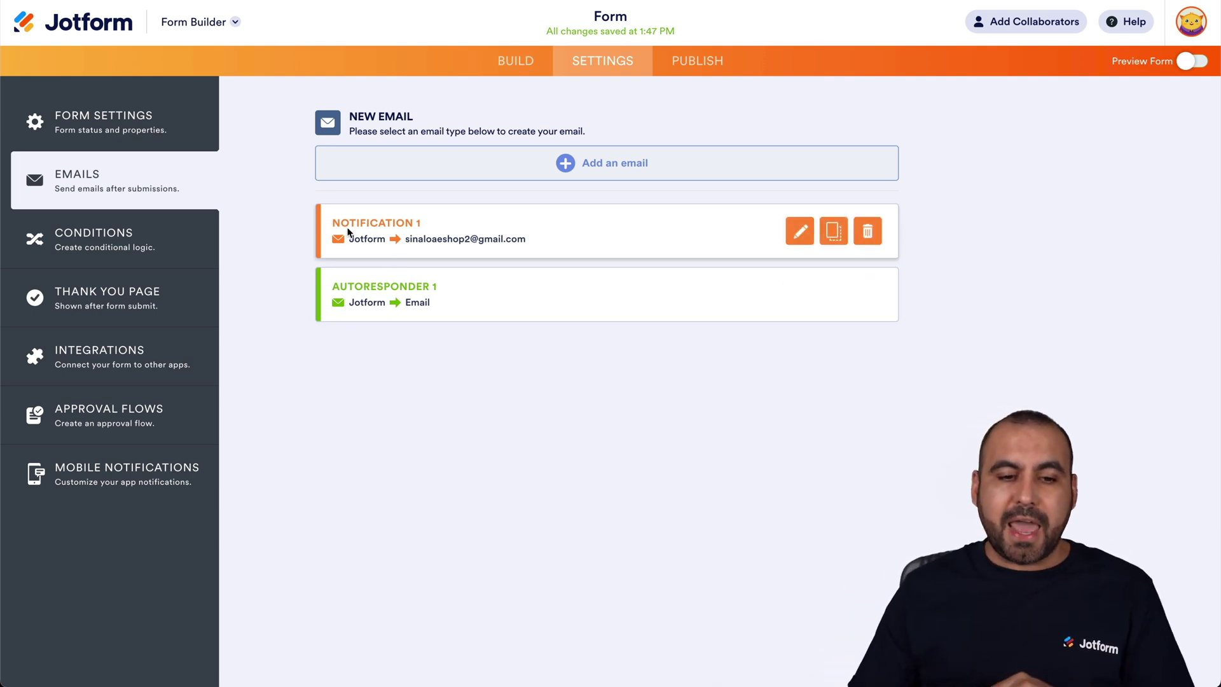
click(799, 232)
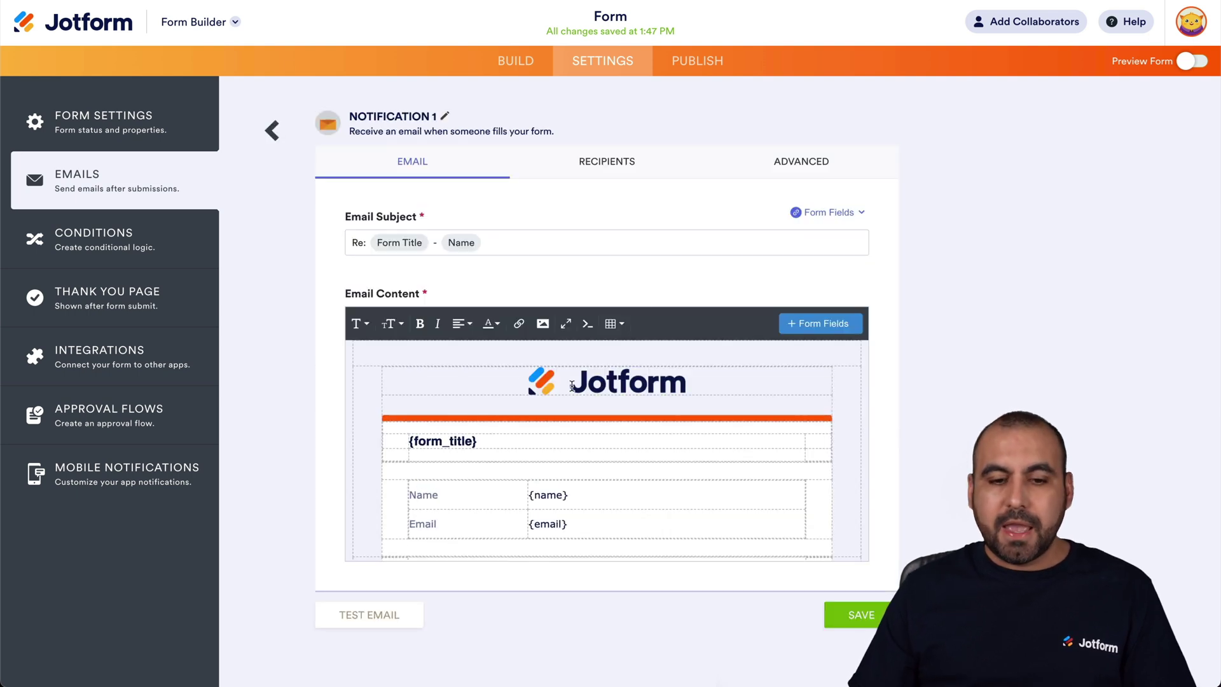
scroll(505, 385, down, 2)
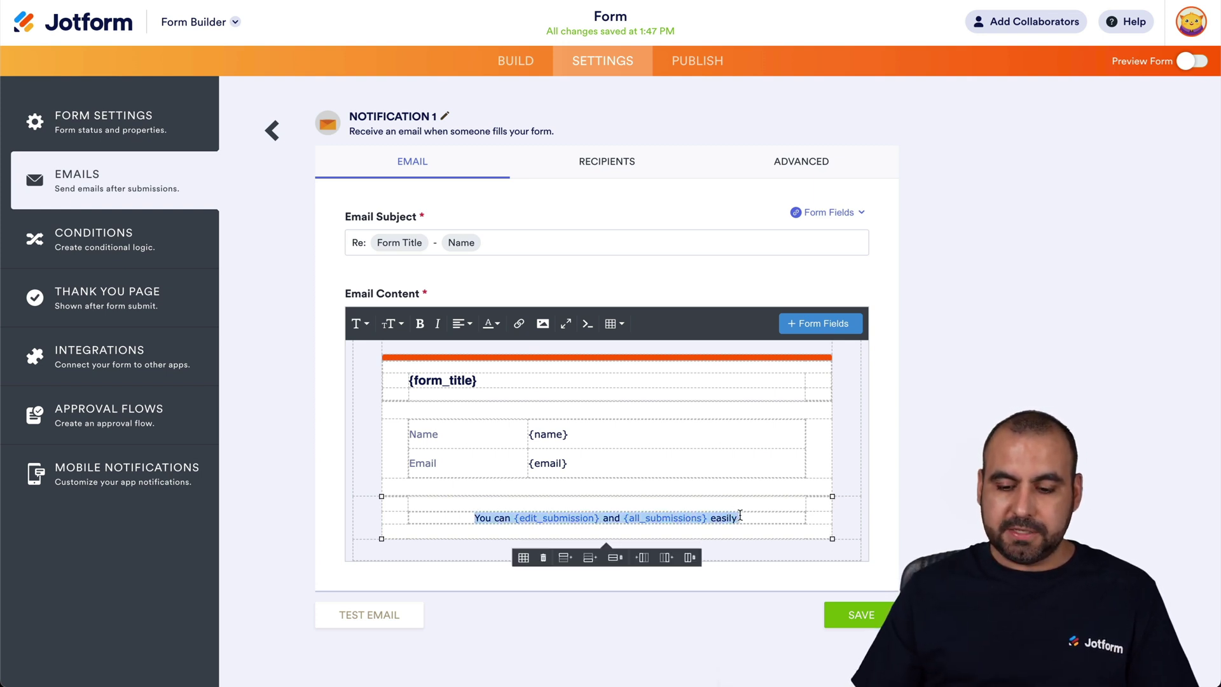
Delete the default edit-submission sentence from the notification email
key(BackSpace)
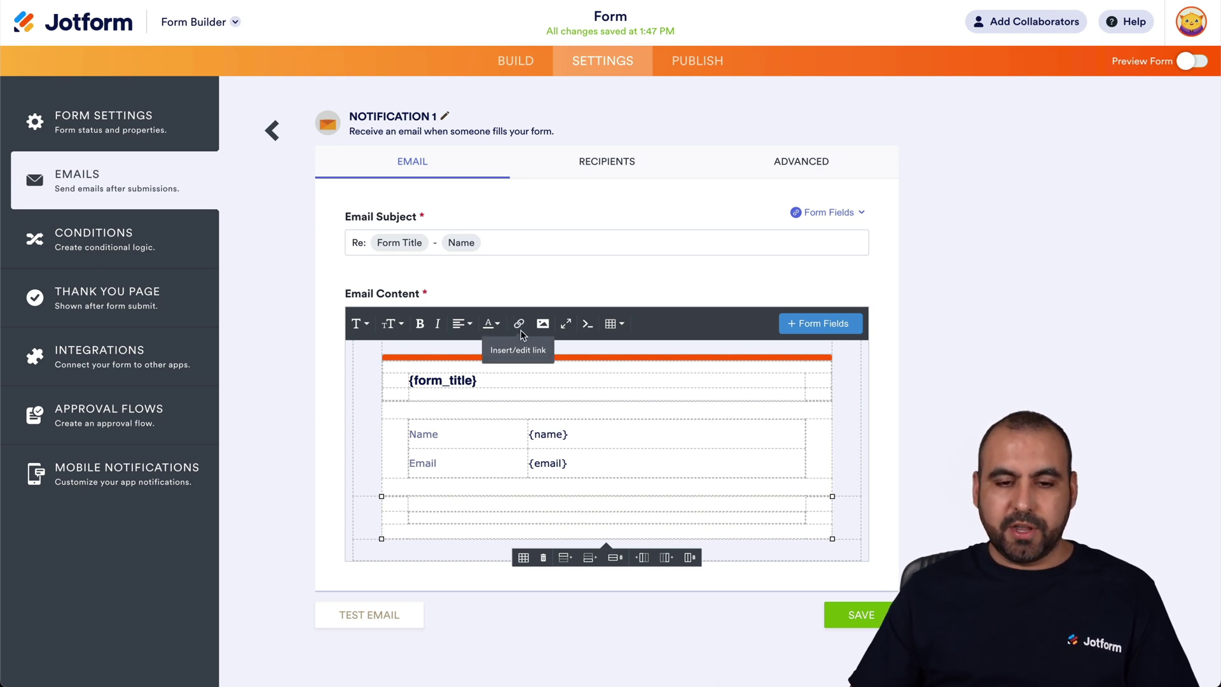
click(520, 325)
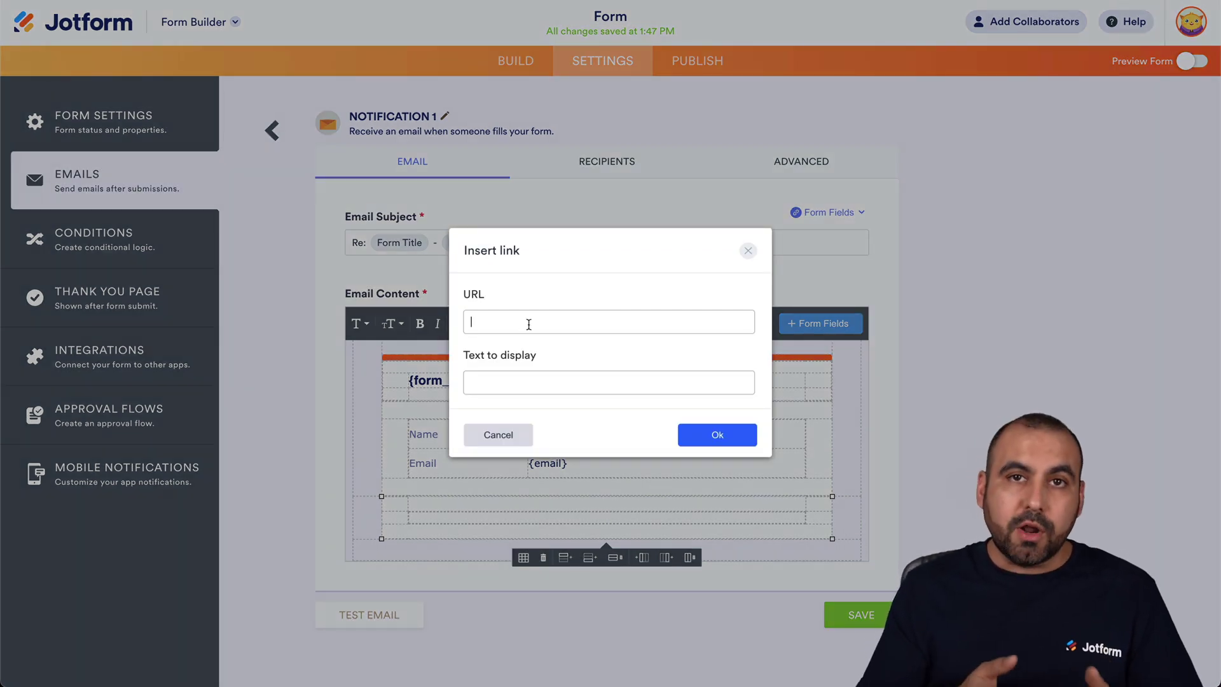
text(https://www.jotform.com/edit/{id})
key(Tab)
text(Update form submission)
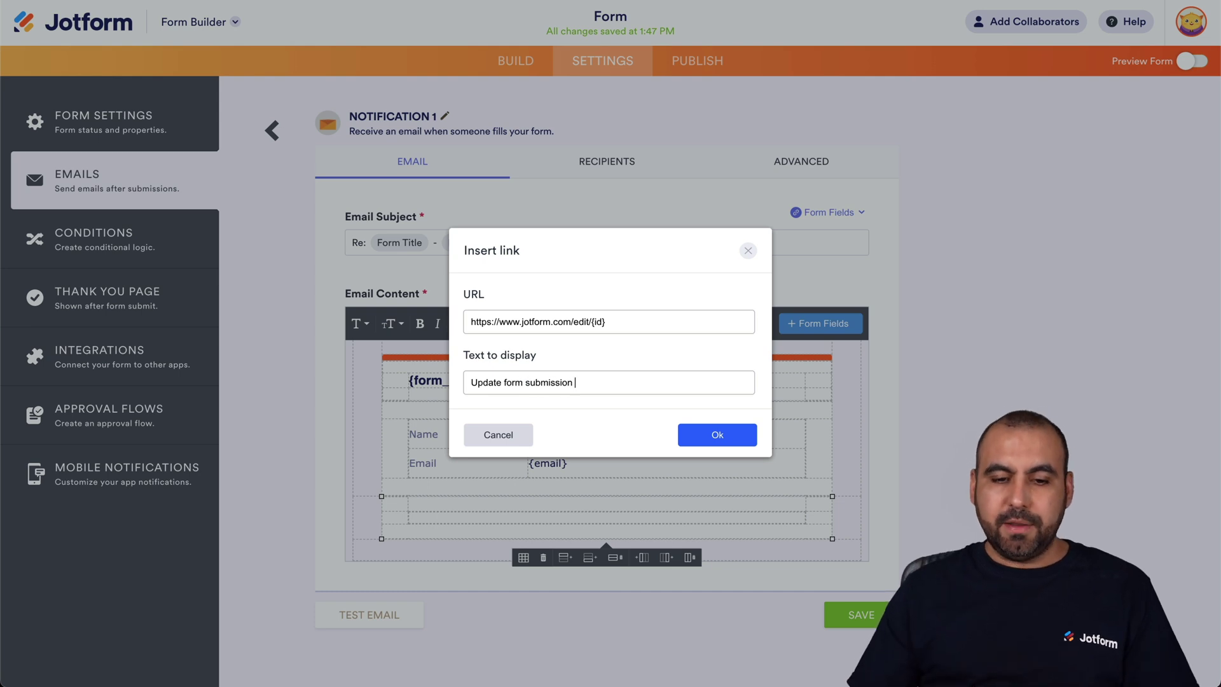
click(702, 436)
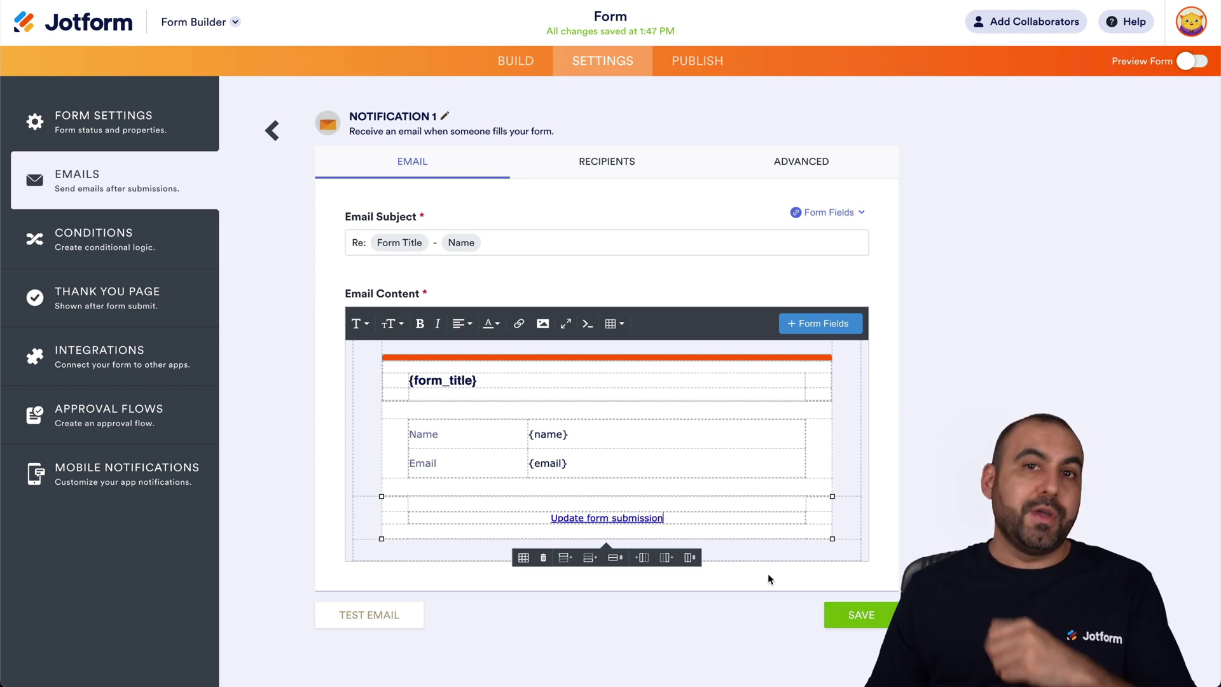
Save the notification email, recheck it, then edit the Autoresponder 1 email
click(878, 617)
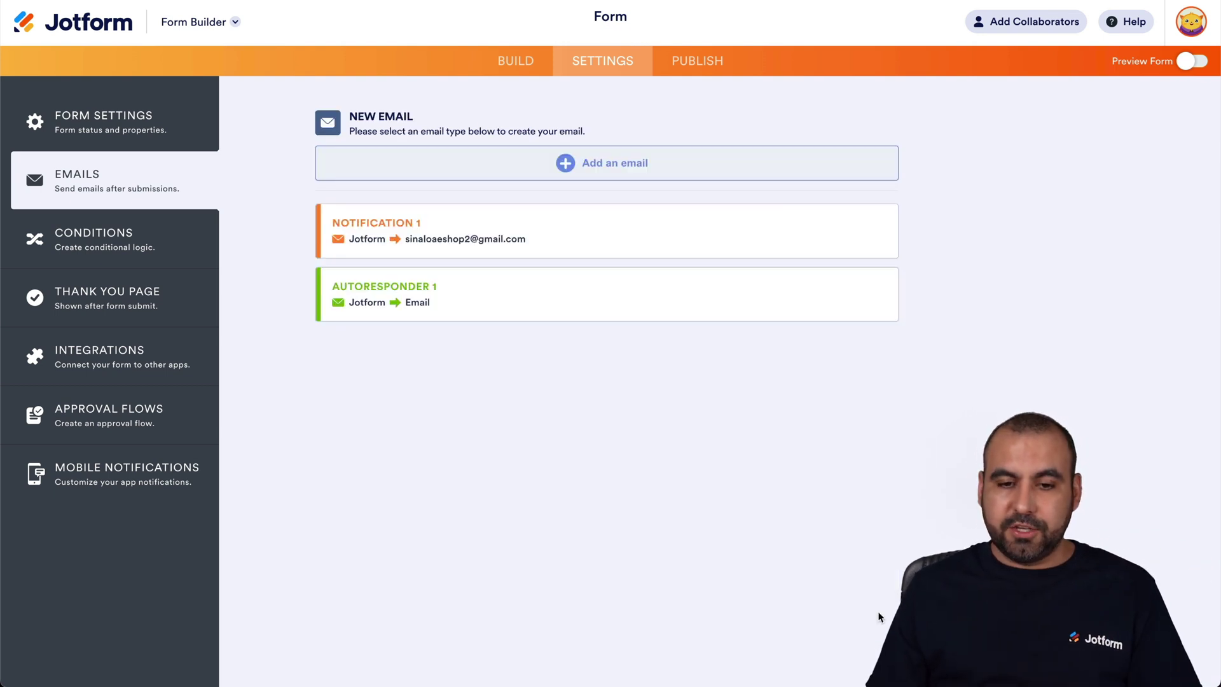
mouse_move(523, 237)
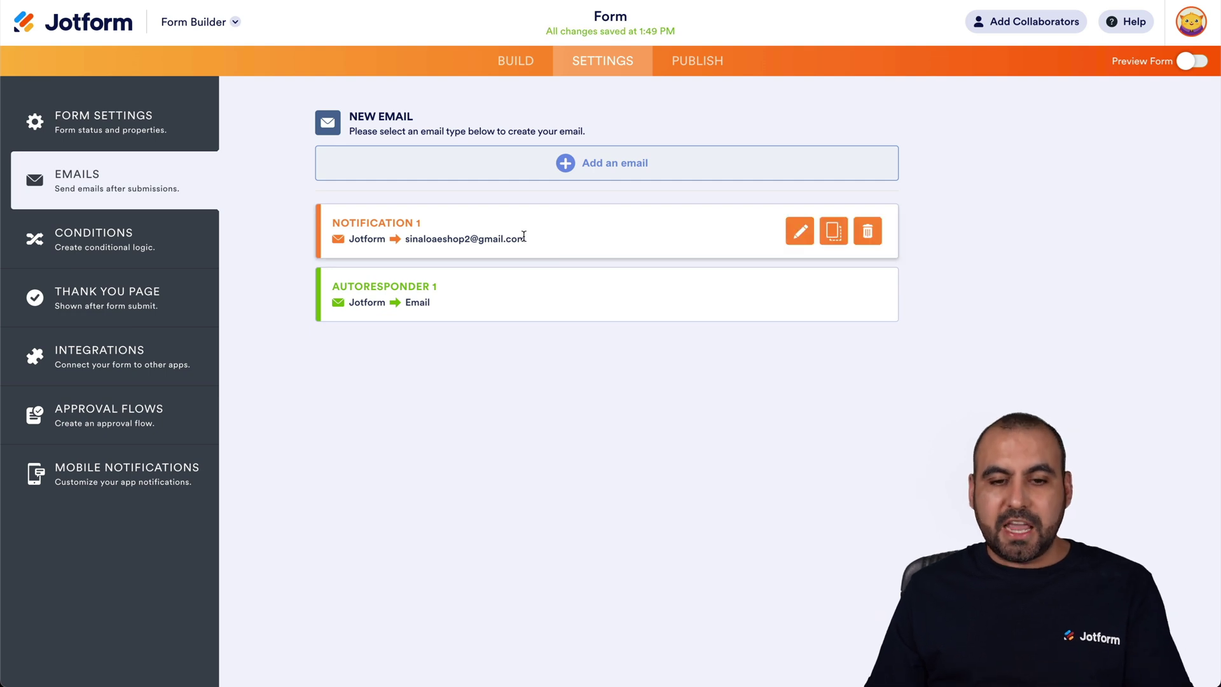
click(798, 236)
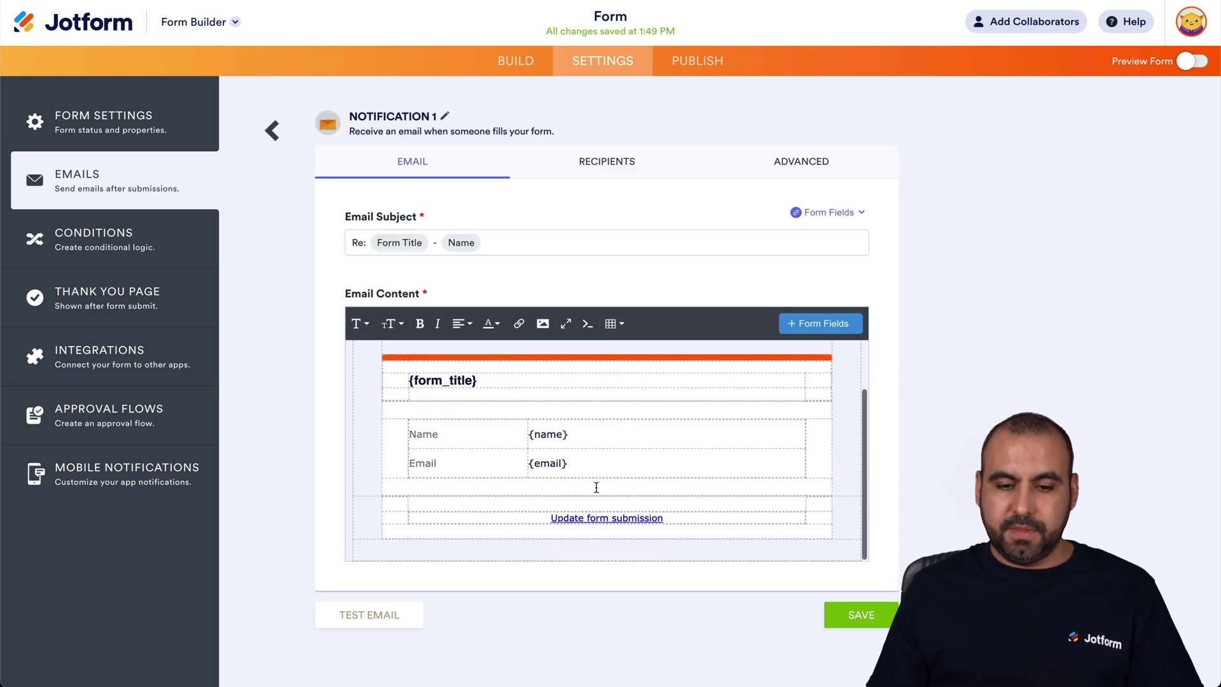
click(873, 615)
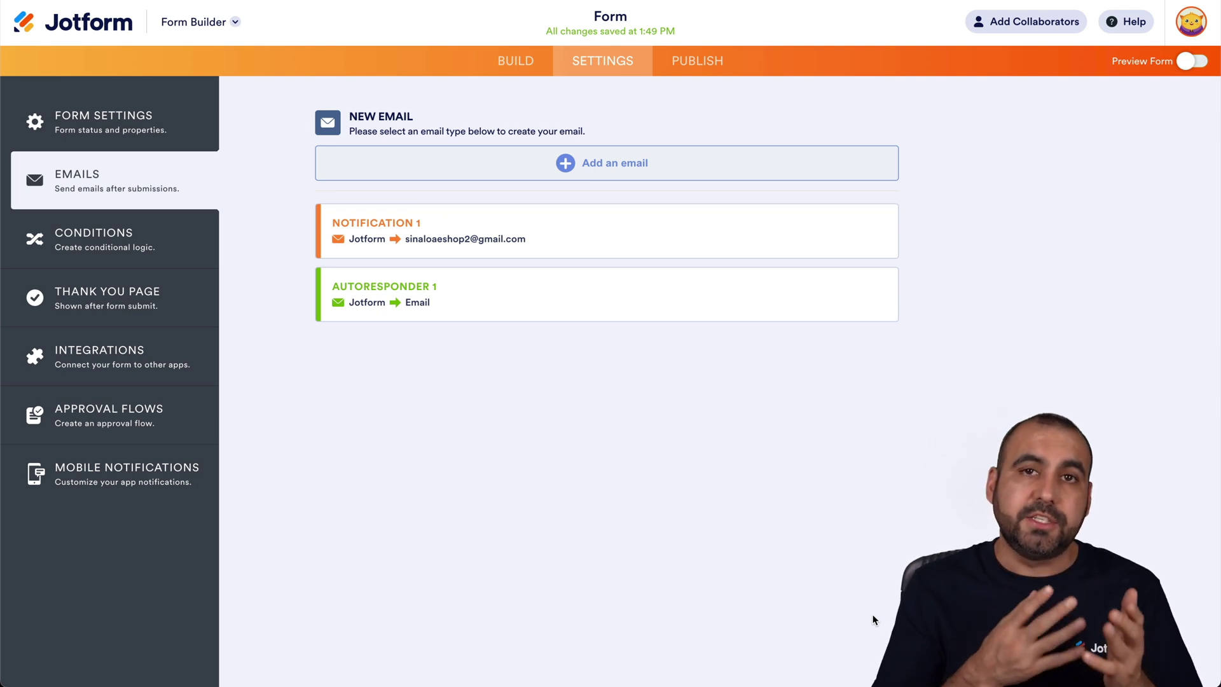
mouse_move(705, 306)
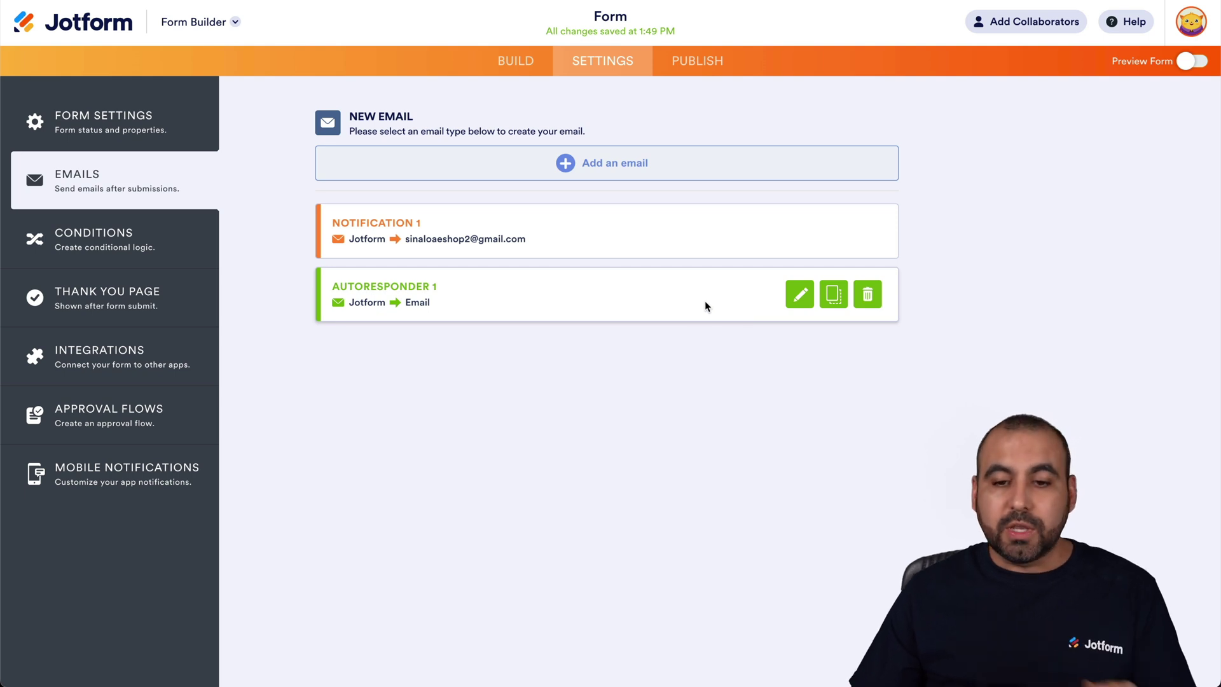
click(799, 298)
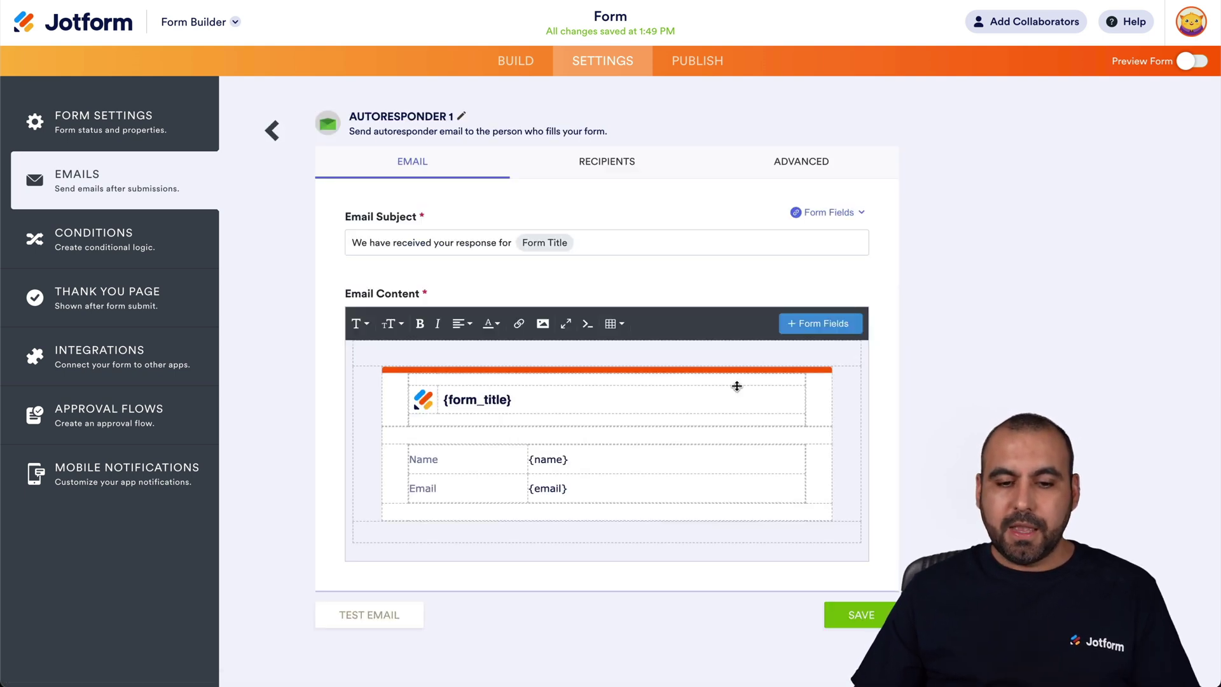
click(602, 514)
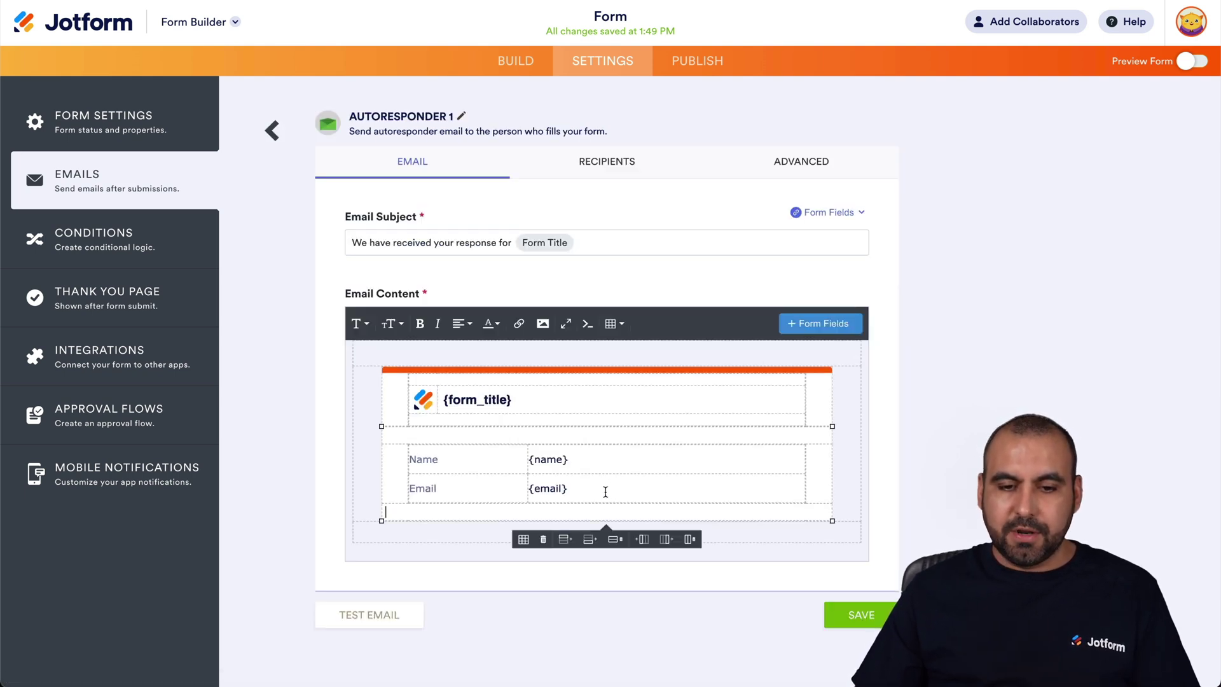
click(466, 324)
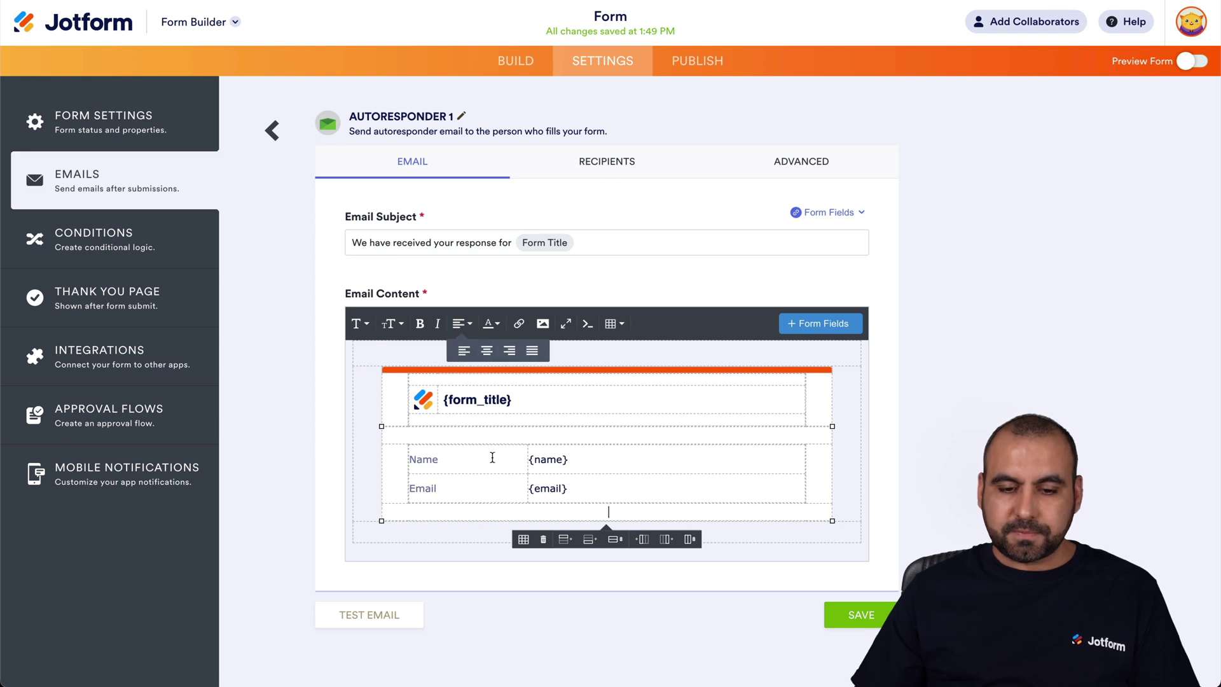
click(521, 325)
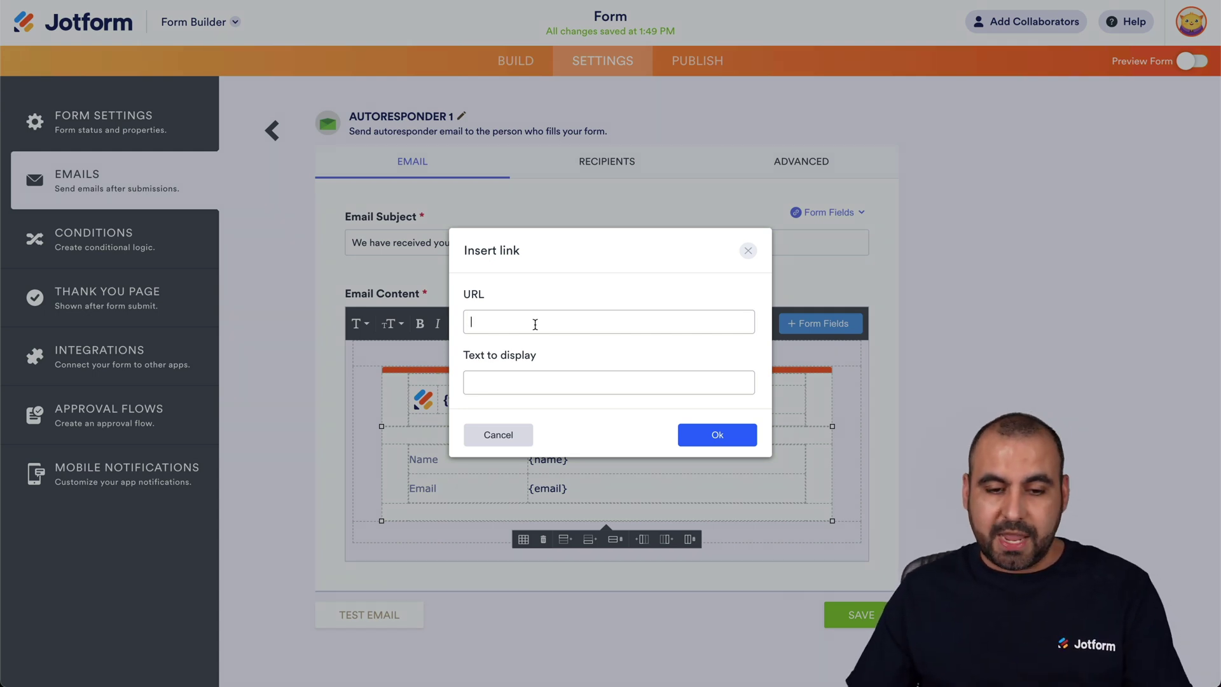
text(https://www.jotform.com/edit/{id})
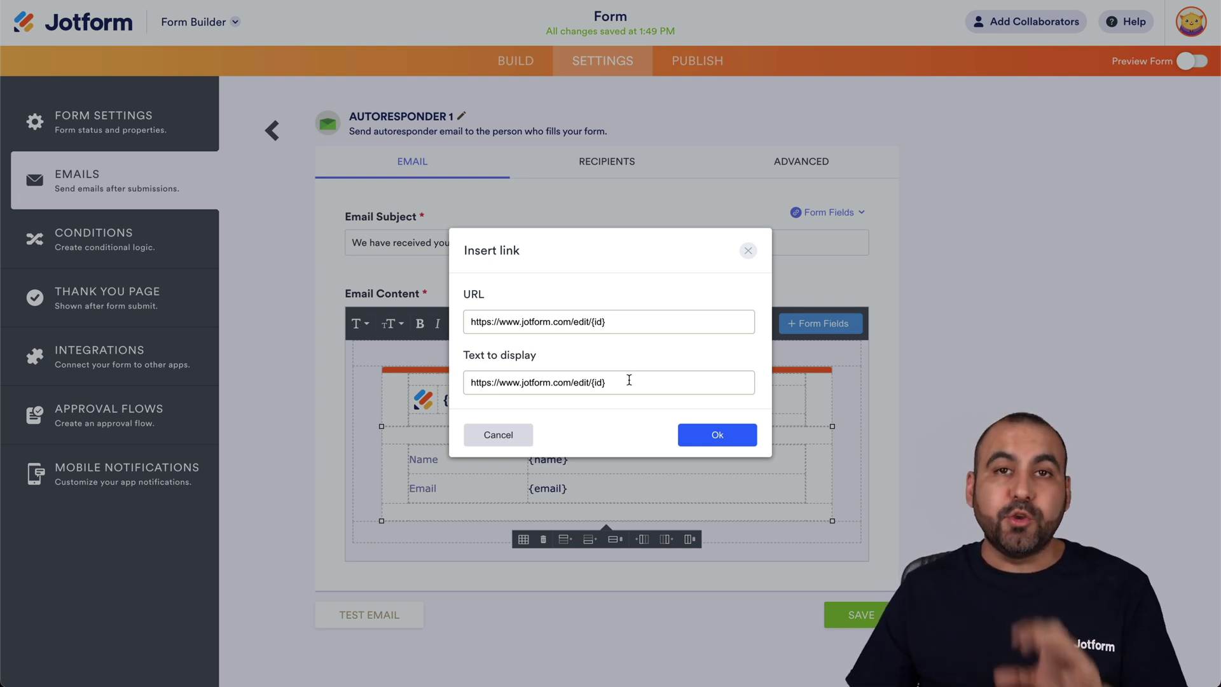
drag(606, 382, 469, 382)
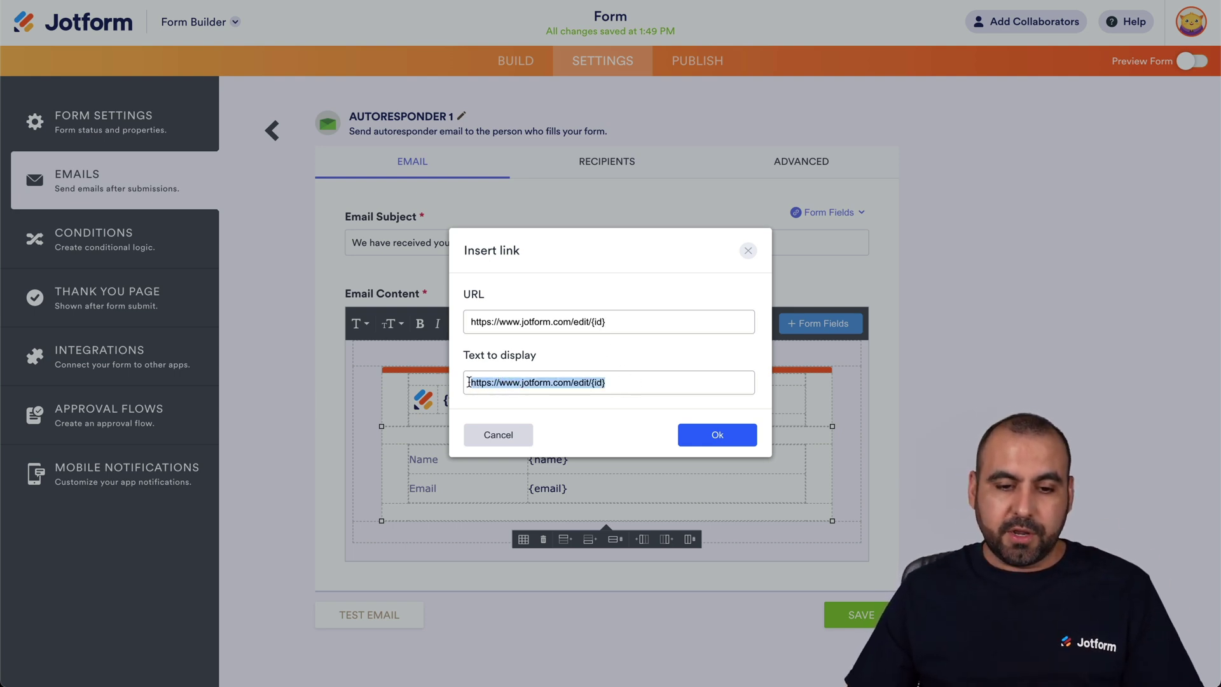
key(BackSpace)
text(Update form submitted)
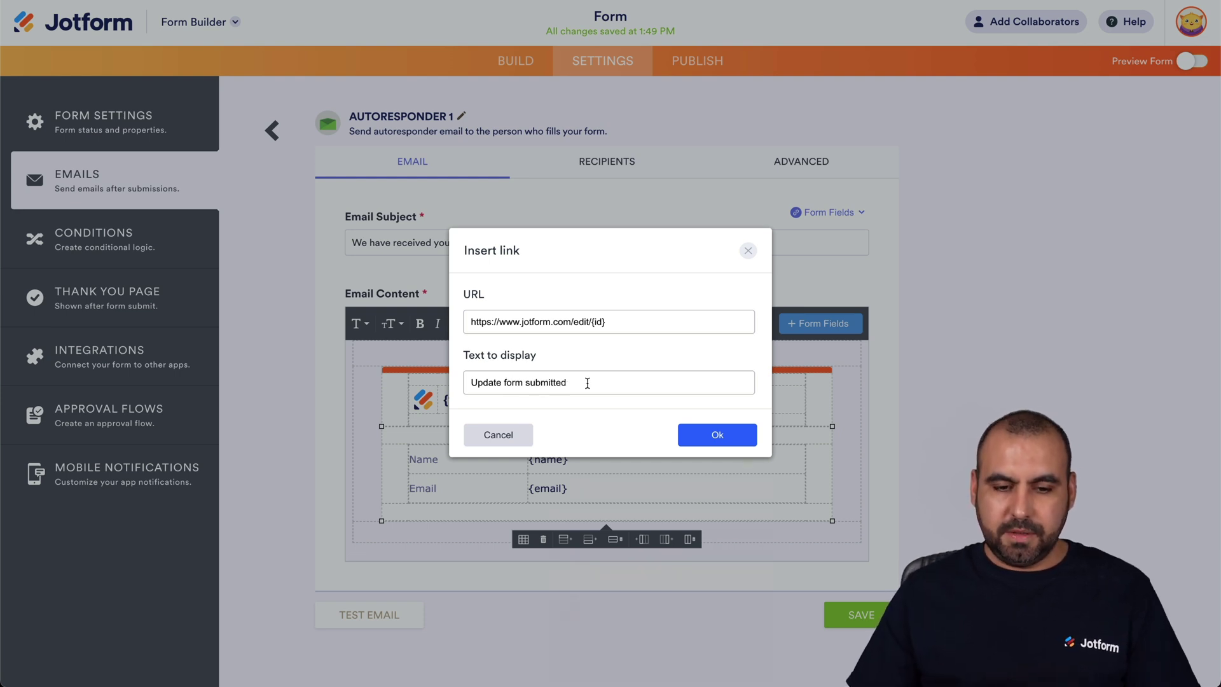
click(715, 435)
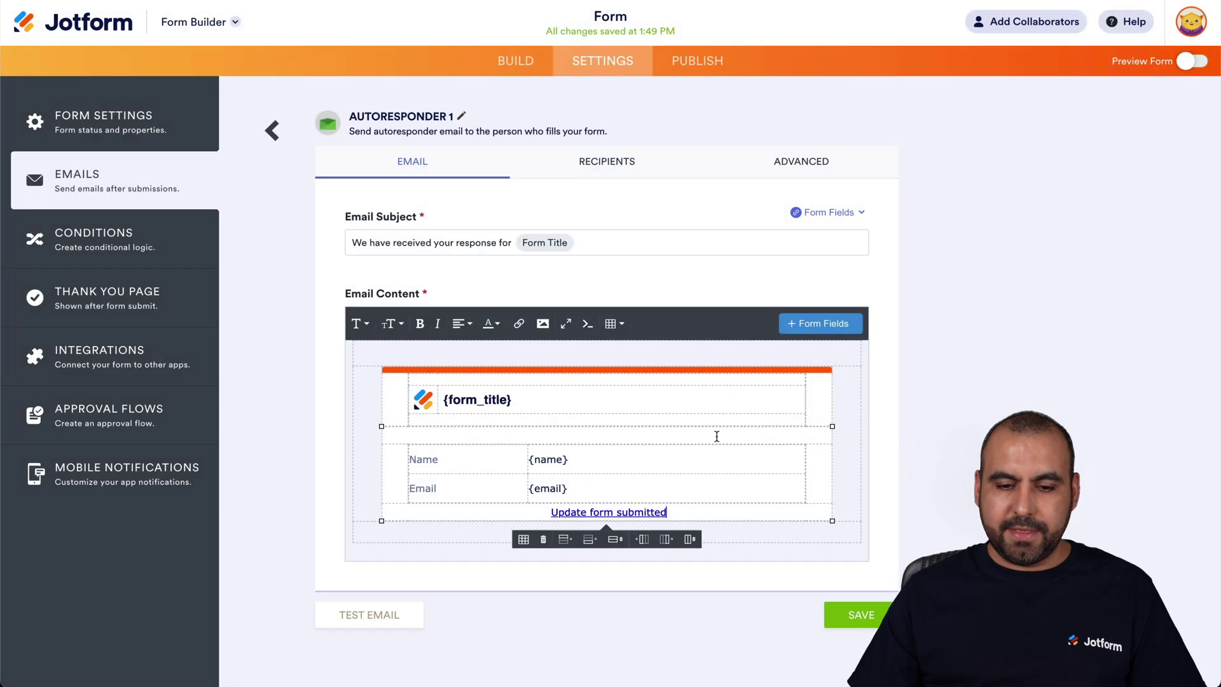
Save the autoresponder email and return to the Emails list
click(738, 539)
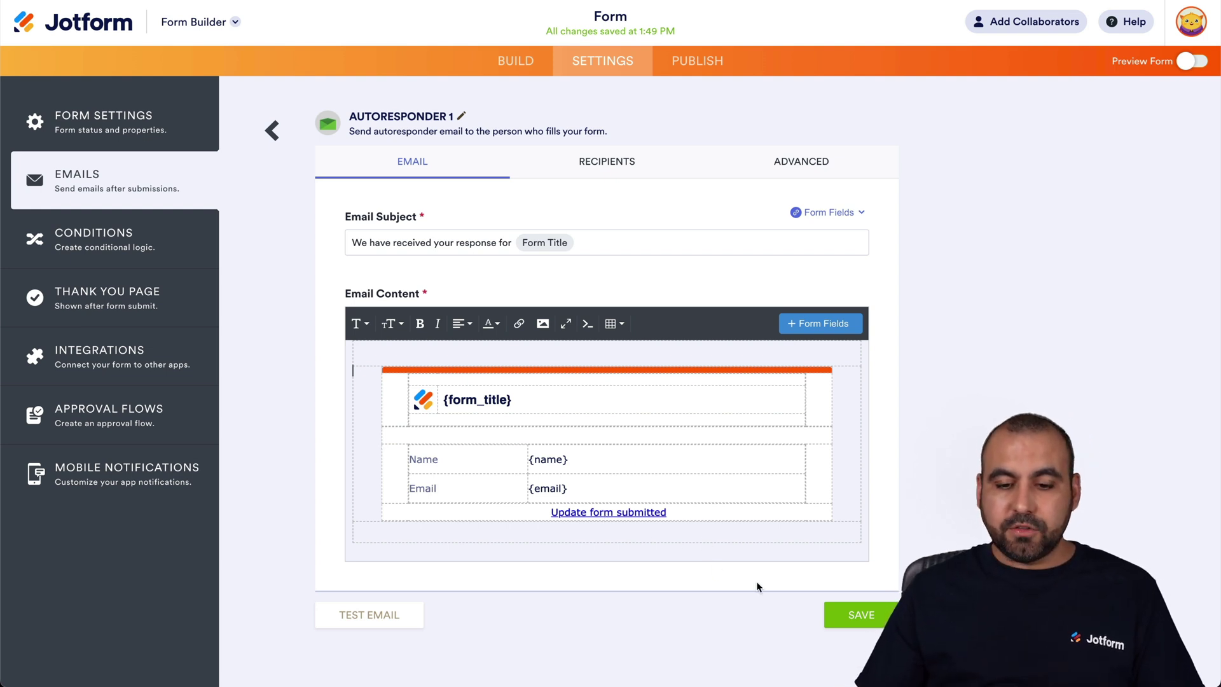
click(854, 618)
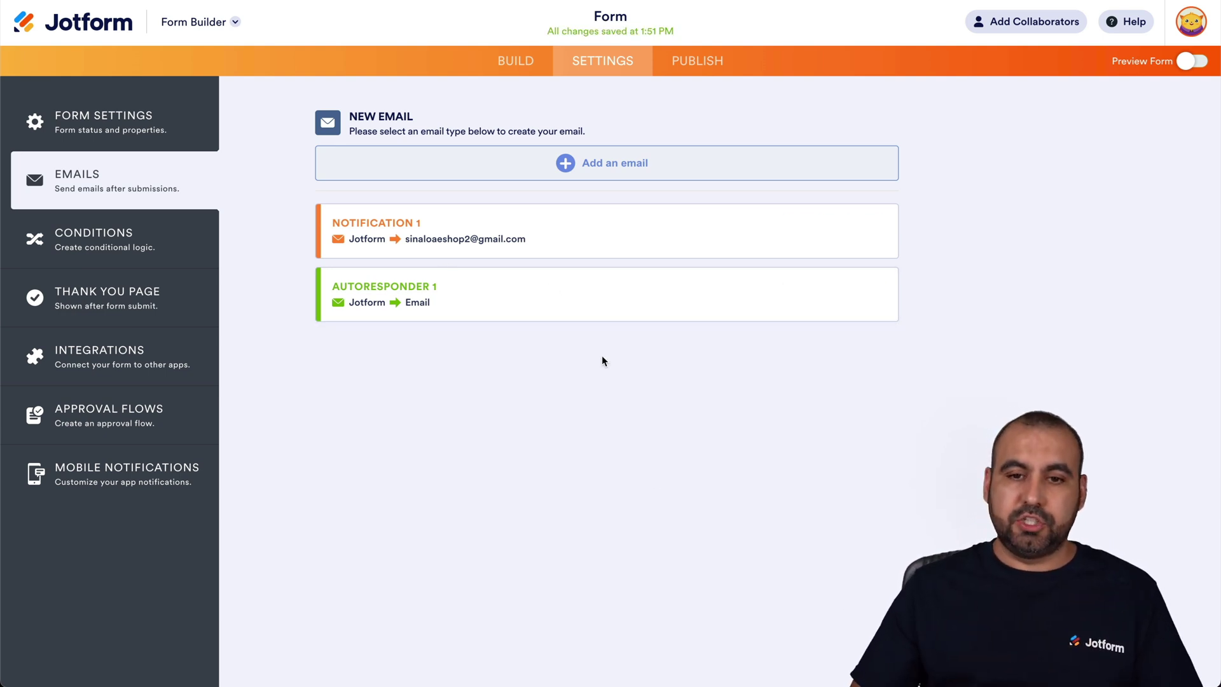
From Publish, open the live form, fill a test name and email, and submit it
click(692, 60)
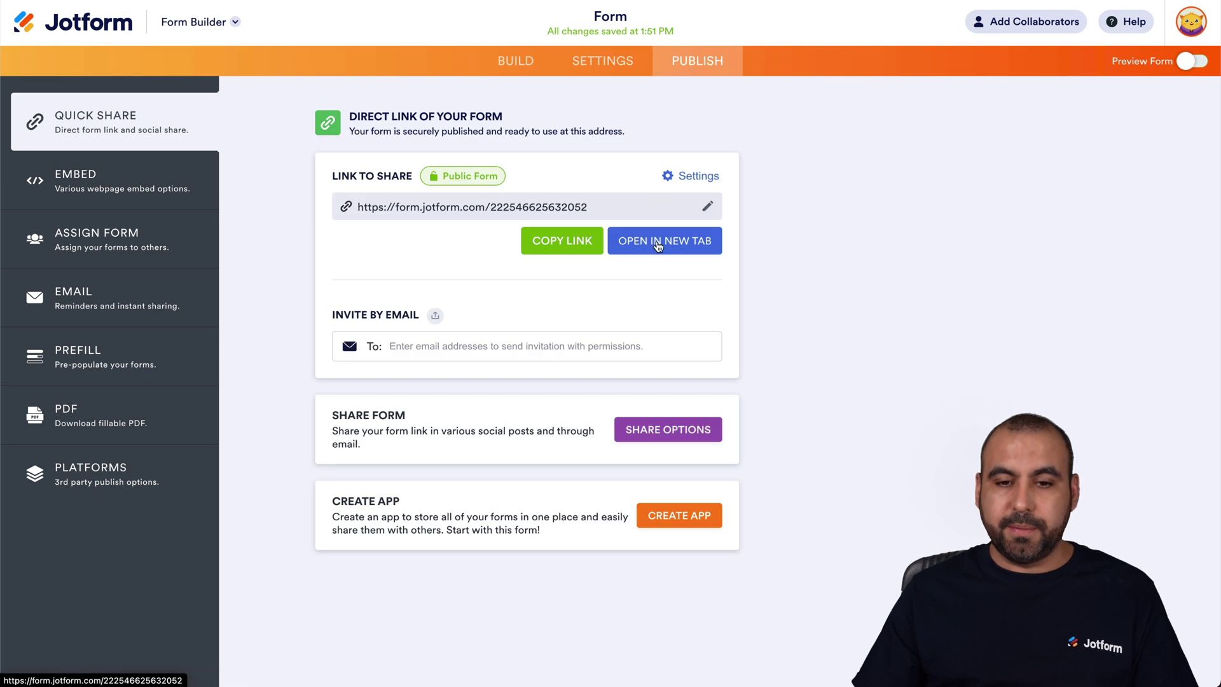
click(657, 248)
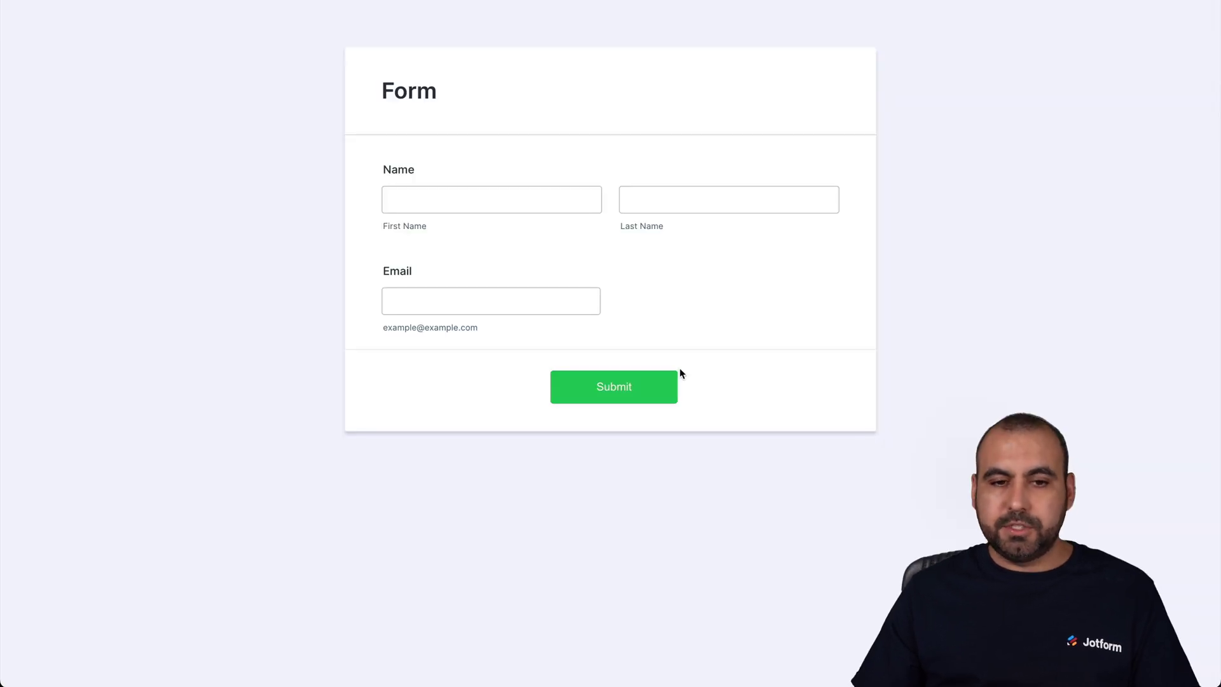
click(501, 197)
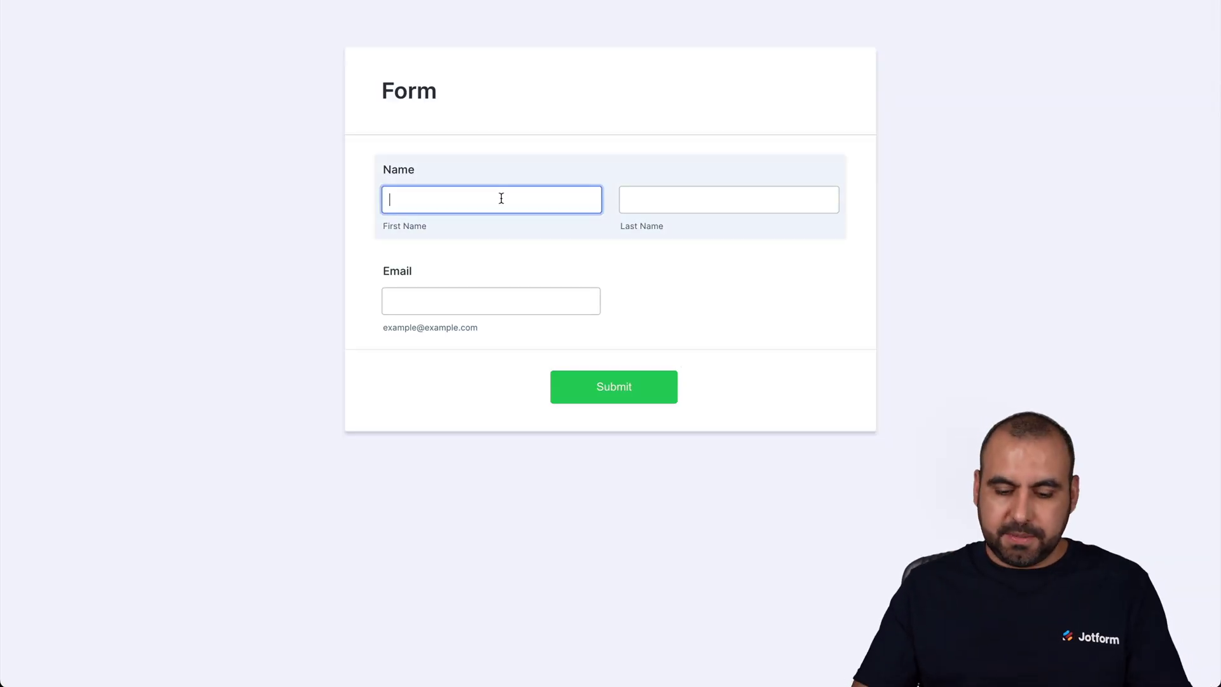
text(ge)
key(Tab)
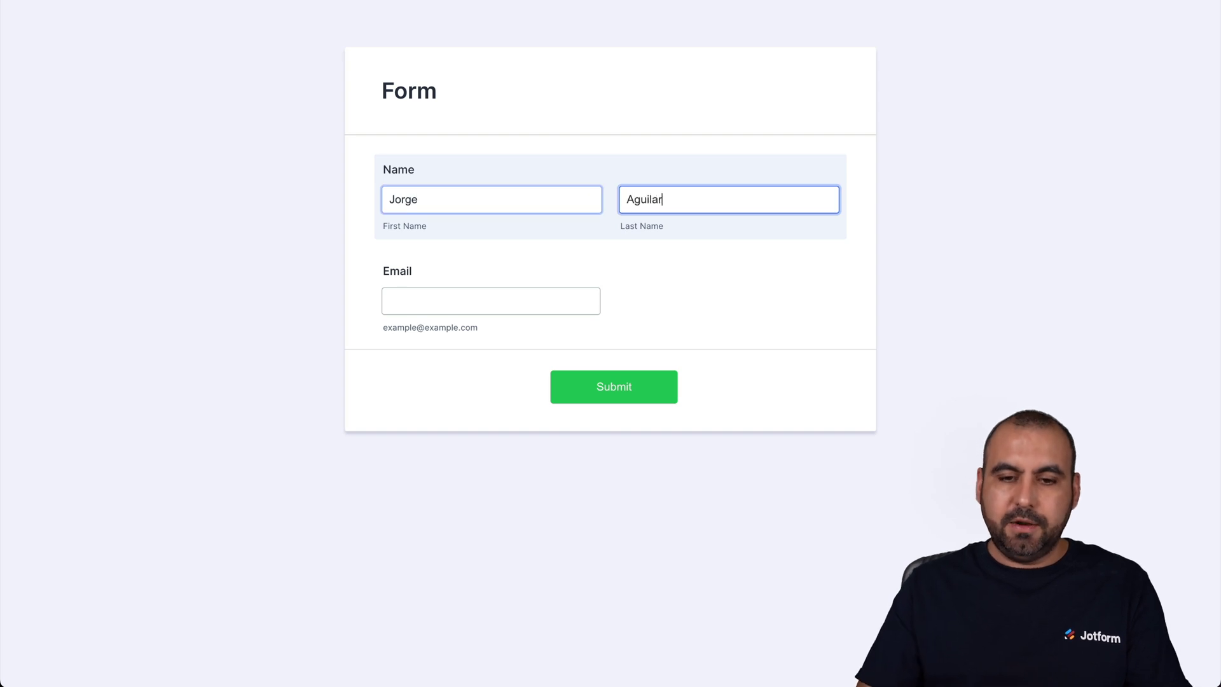
click(438, 303)
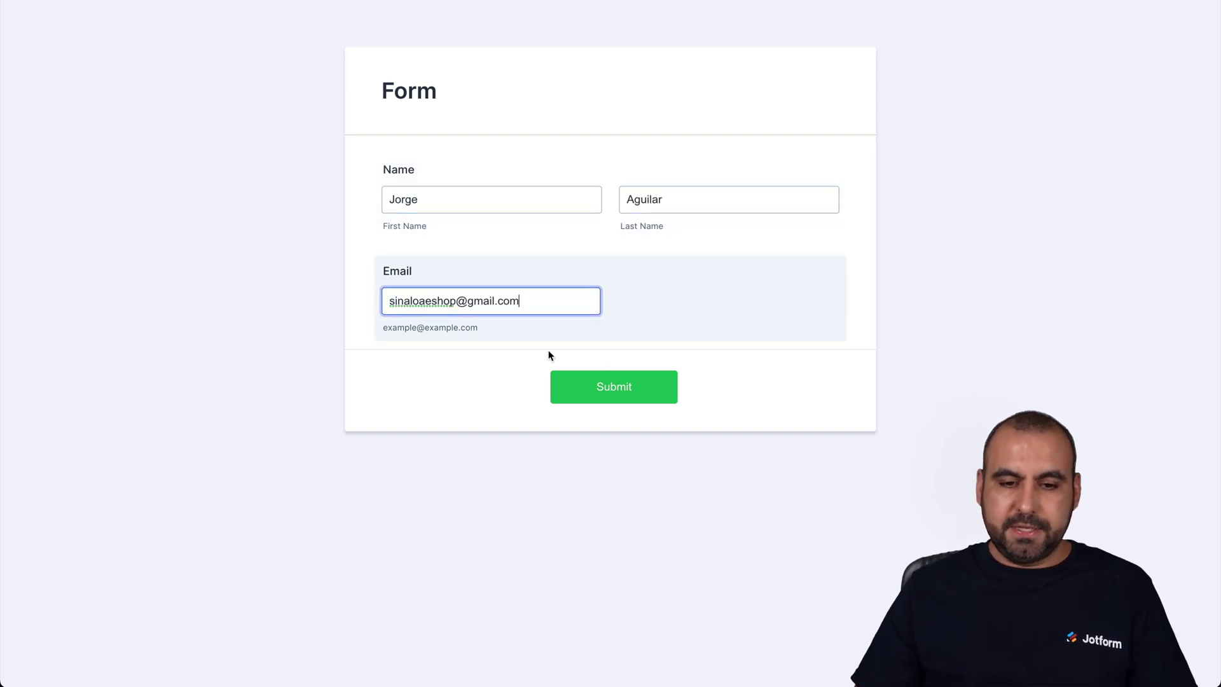
click(638, 401)
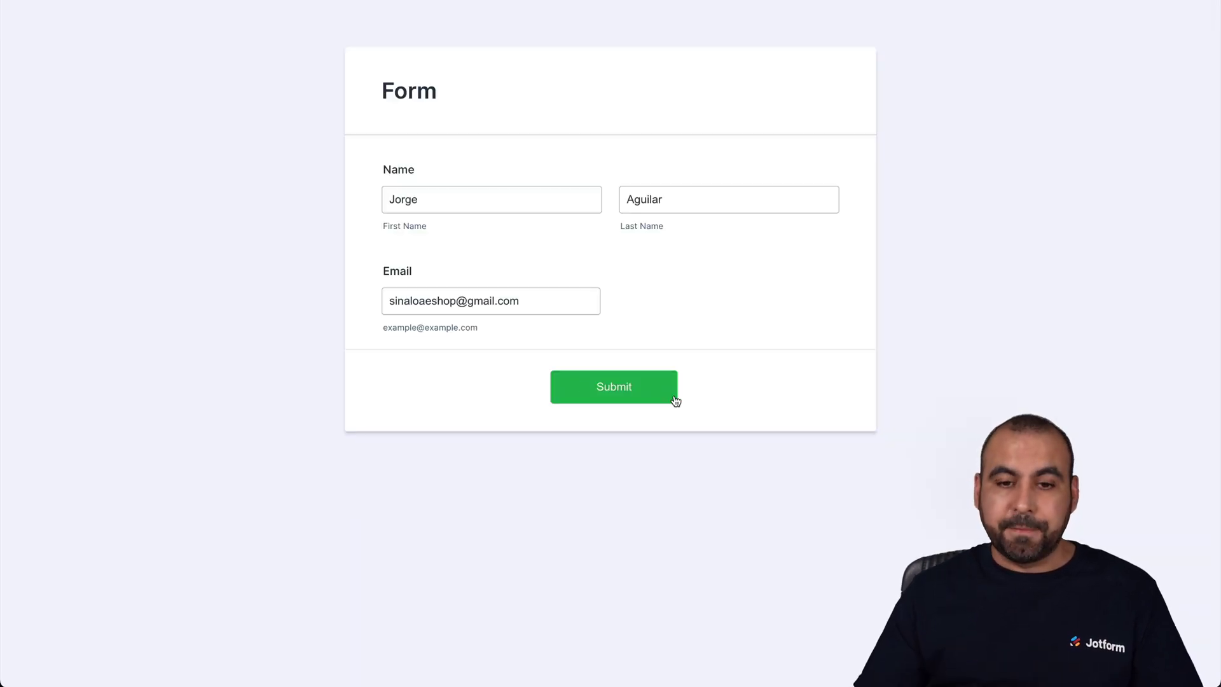
Change the first name to George and submit the form again
click(435, 199)
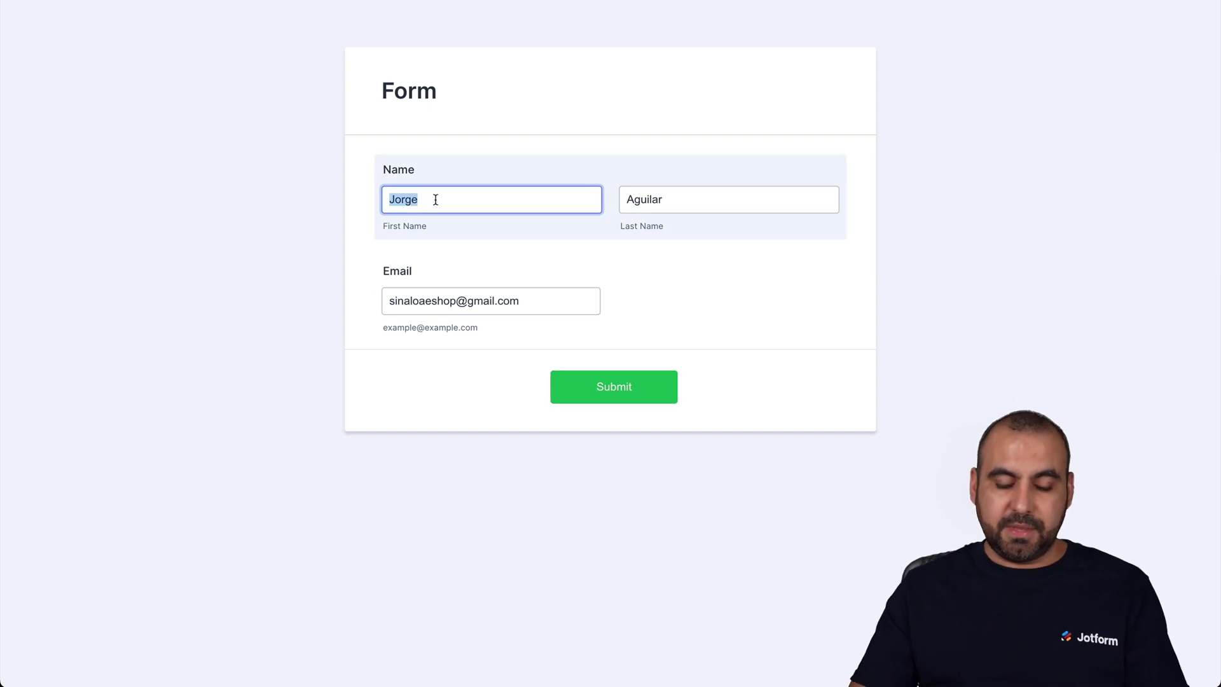
text(Ge)
click(580, 389)
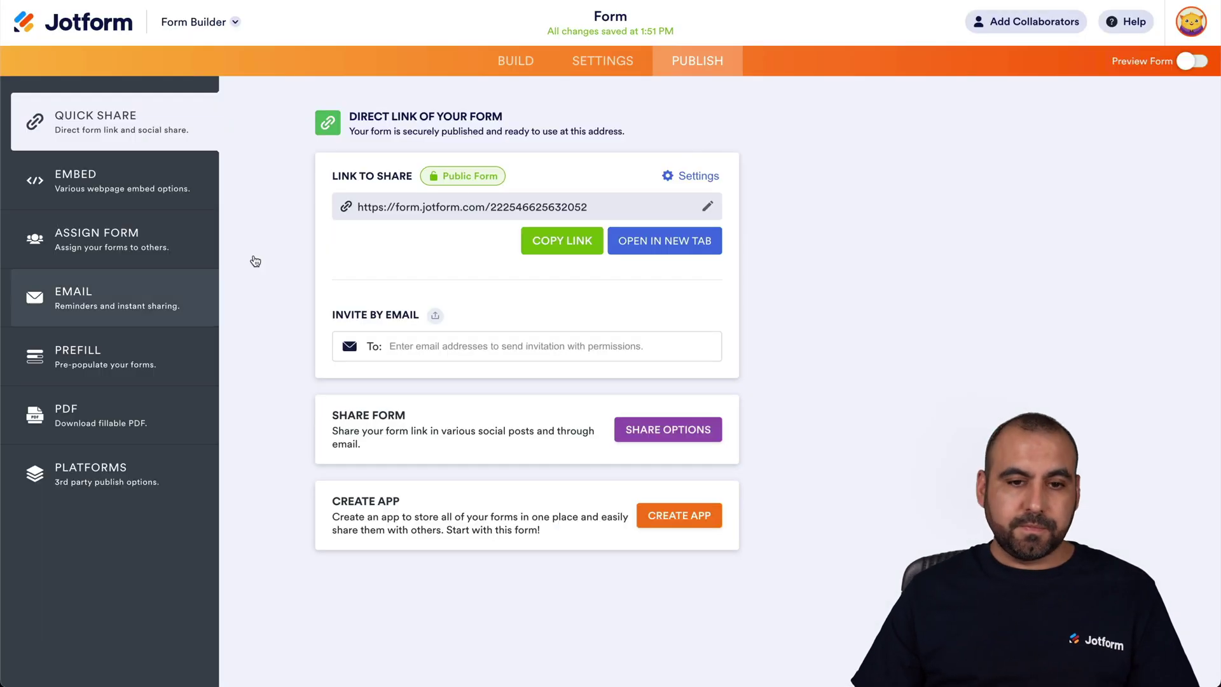
Return to My Forms and show more actions for the form with its 1 submission
click(114, 27)
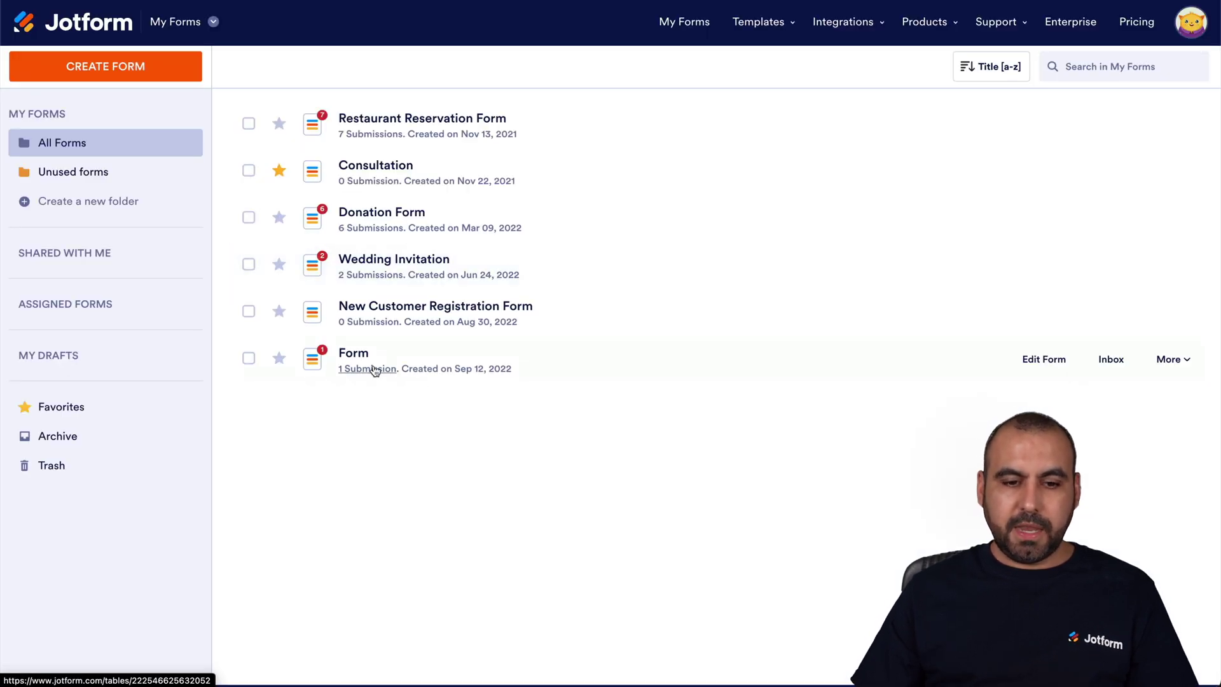
click(1171, 359)
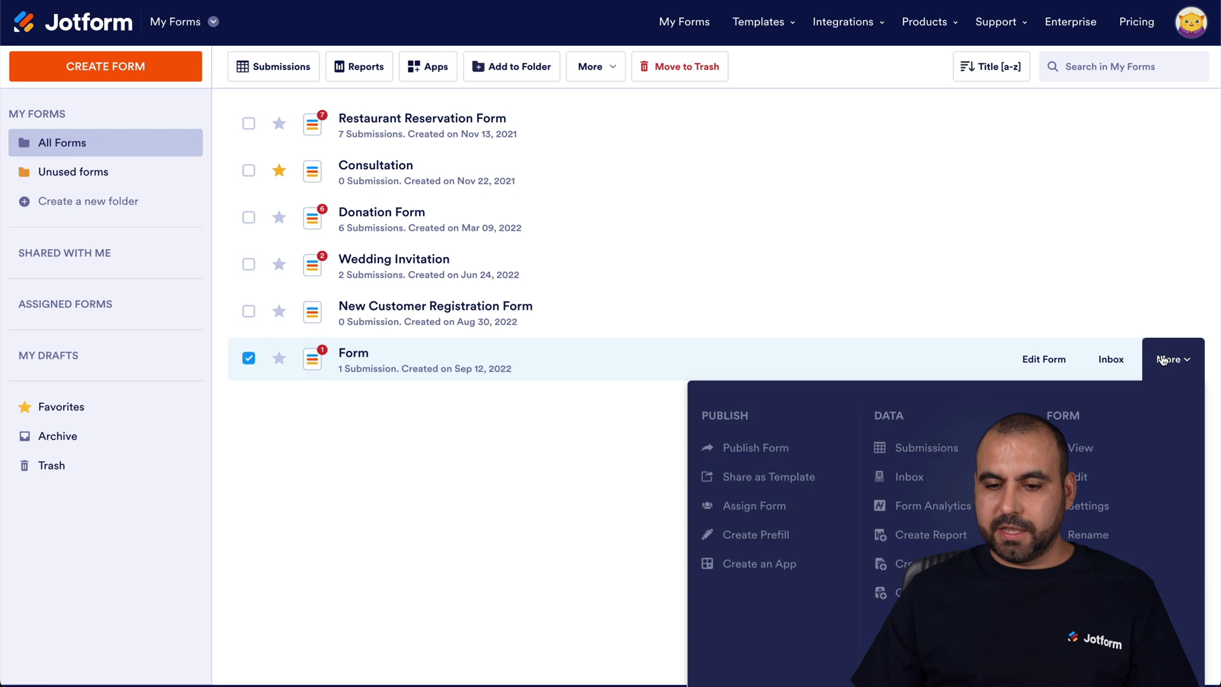